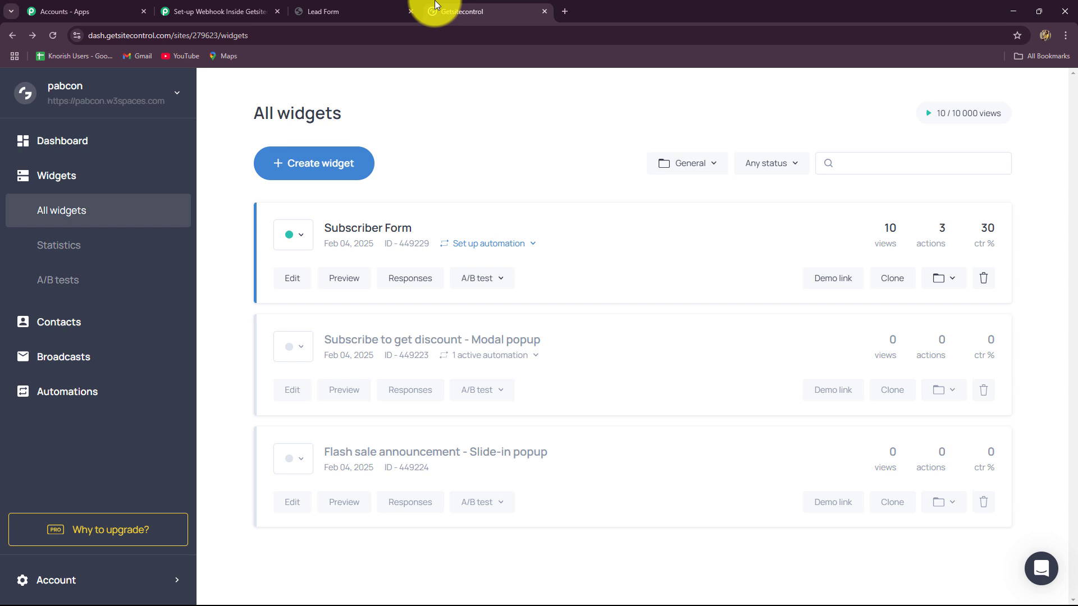
- Switch to the Pabbly Connect tab showing the 'Set-up Webhook Inside Getsitecontrol' workflow editor
click(212, 11)
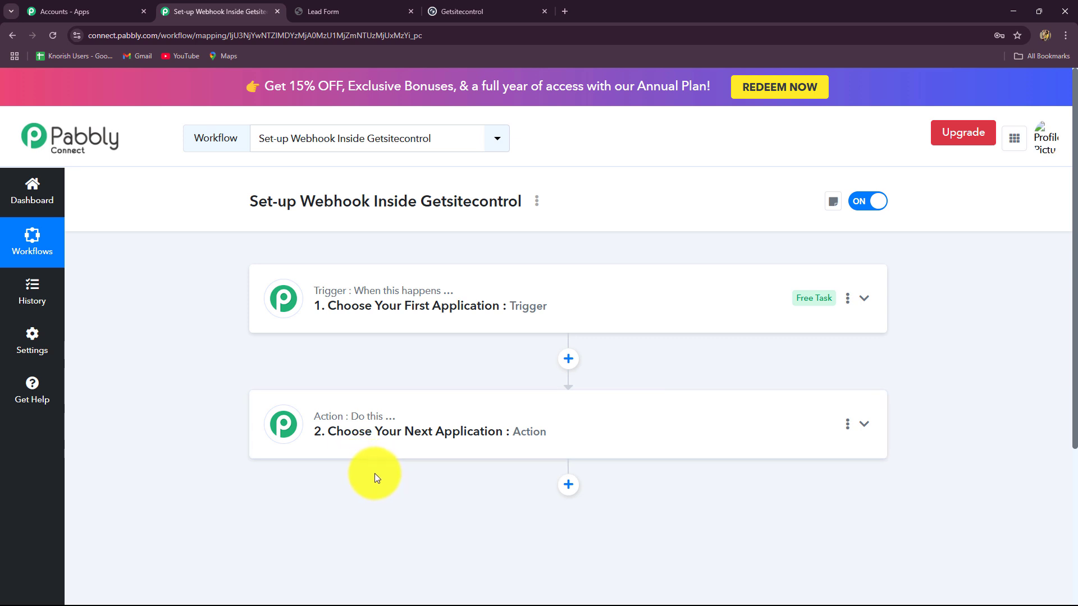
drag(302, 197, 359, 223)
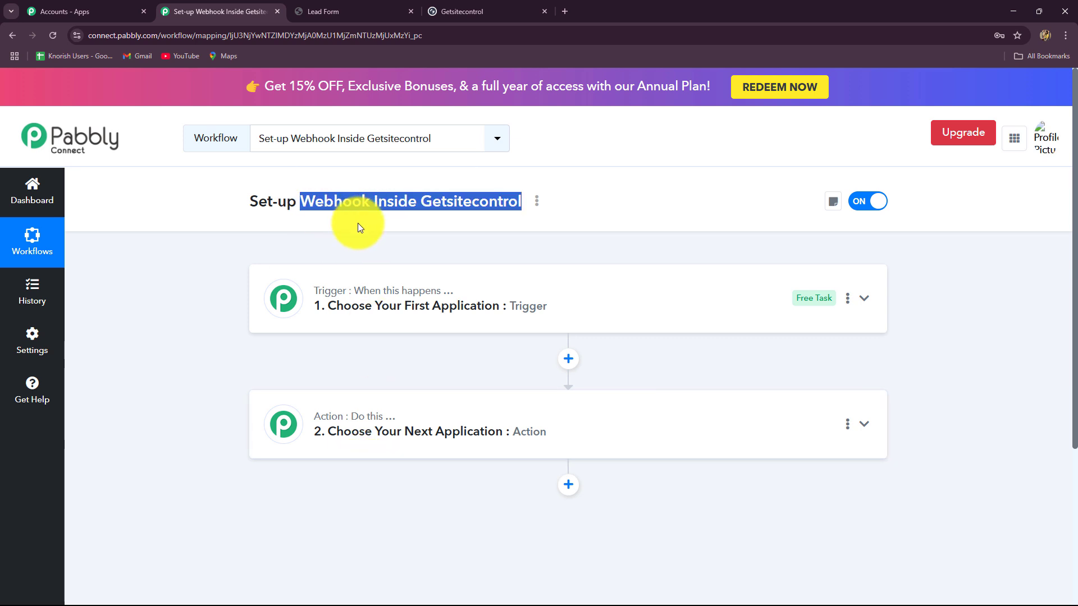
- Search 'Get' in the trigger's app list and choose Getsitecontrol as the trigger application
click(345, 304)
scroll(228, 297, down, 2)
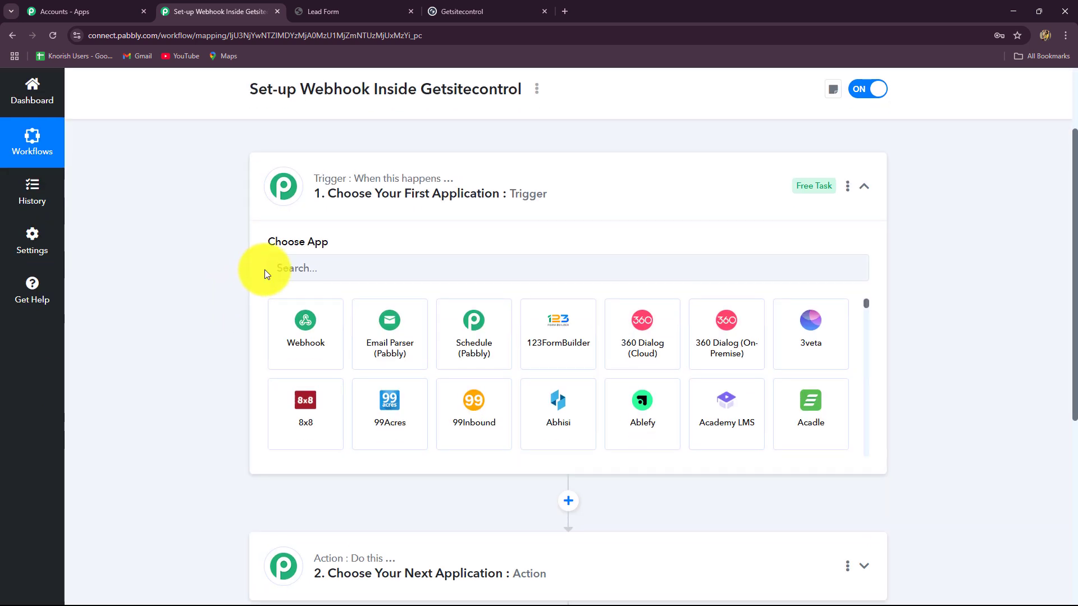
click(283, 267)
text(Get)
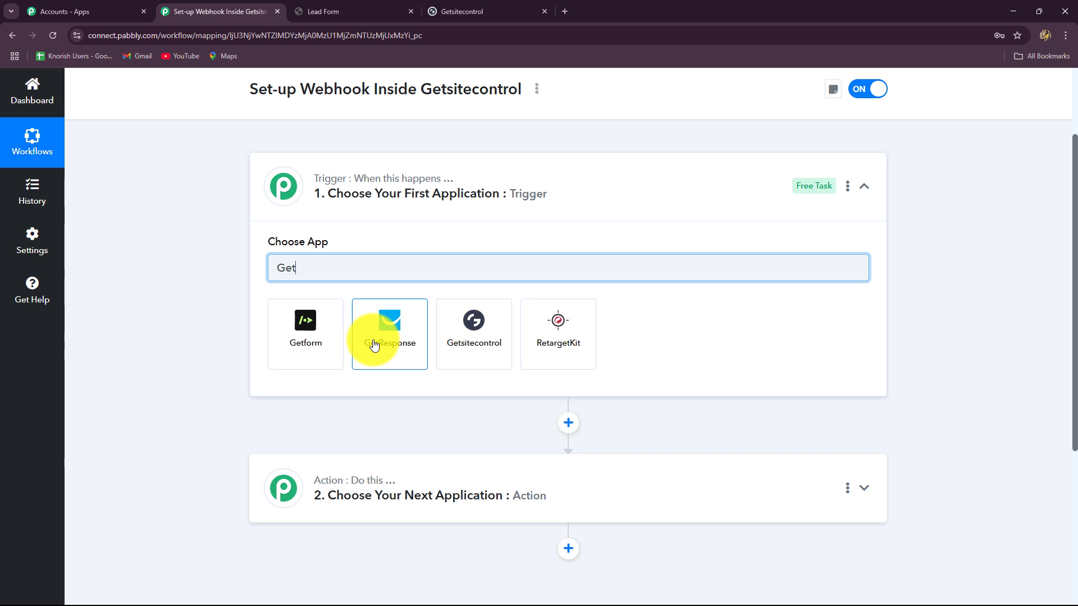
click(475, 355)
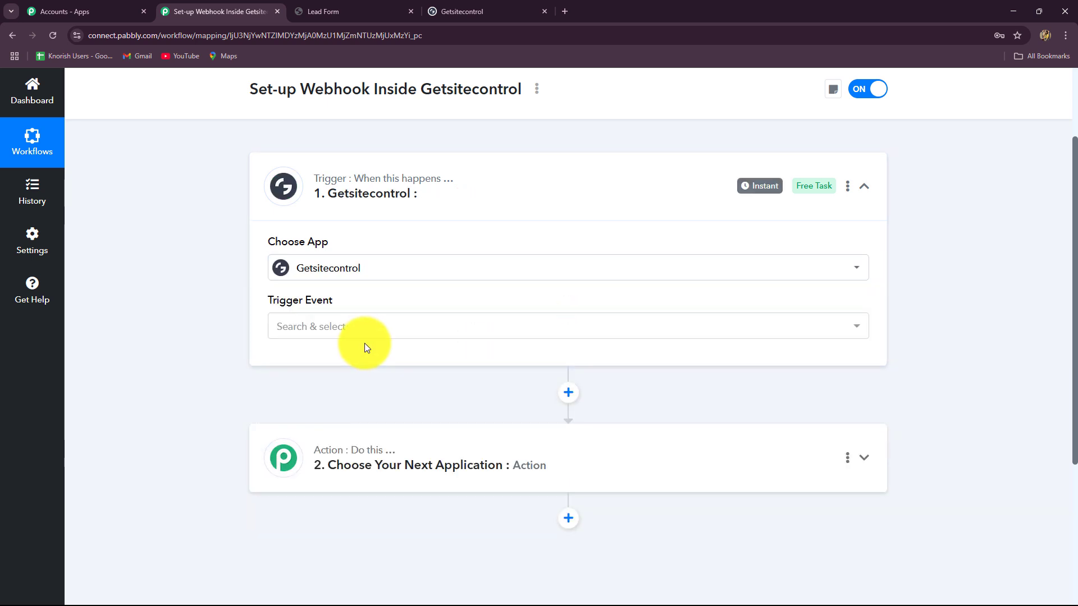
click(365, 333)
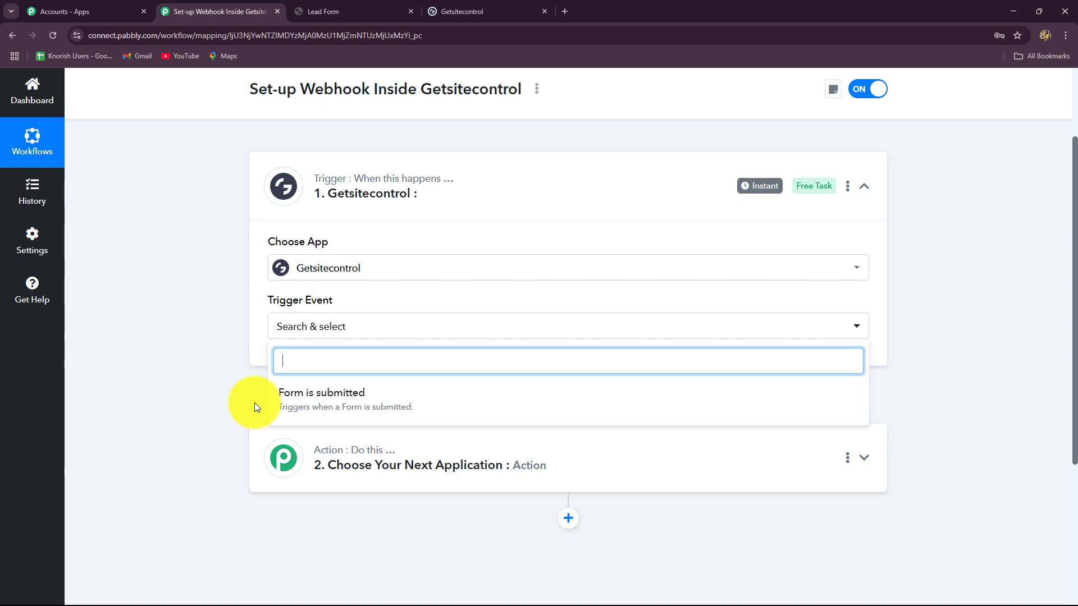
- Set 'Form is submitted' as the trigger event, copy its webhook URL and start capturing a response
click(322, 416)
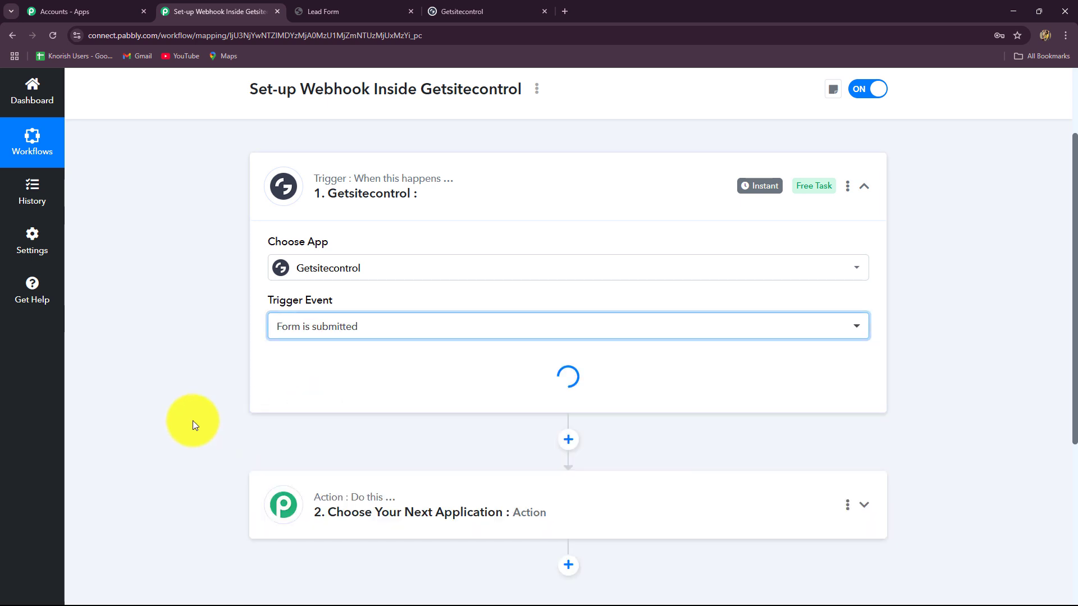
scroll(193, 425, down, 4)
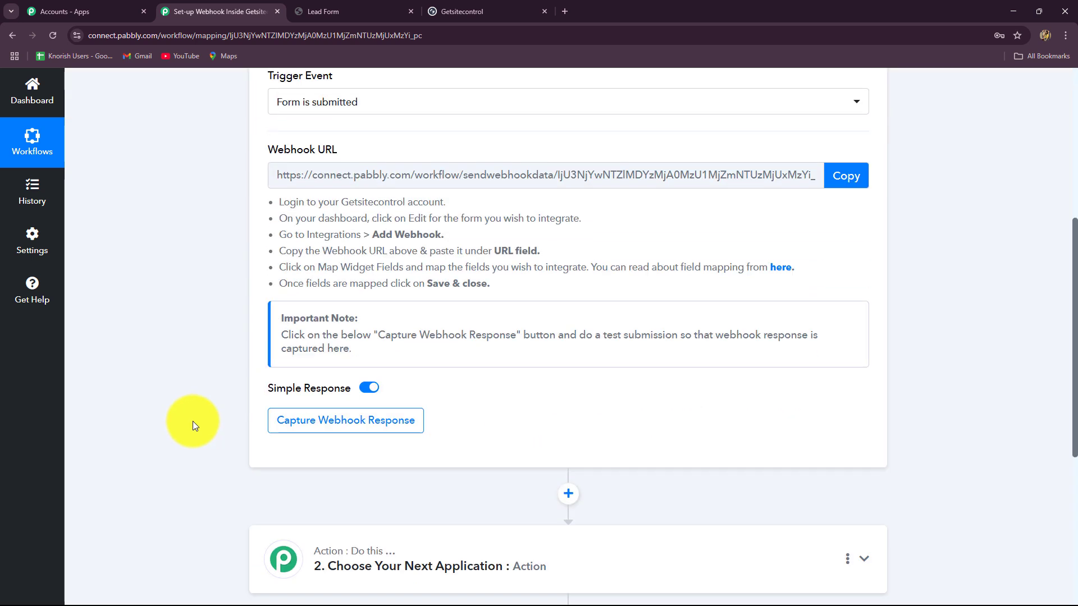
scroll(193, 425, up, 2)
scroll(193, 426, up, 2)
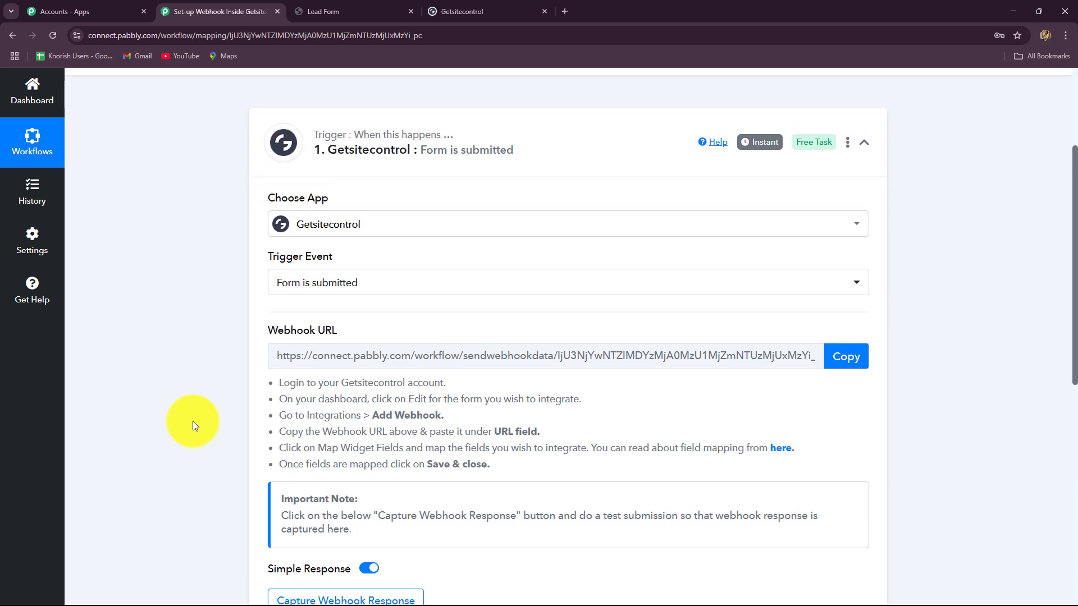
scroll(193, 426, down, 2)
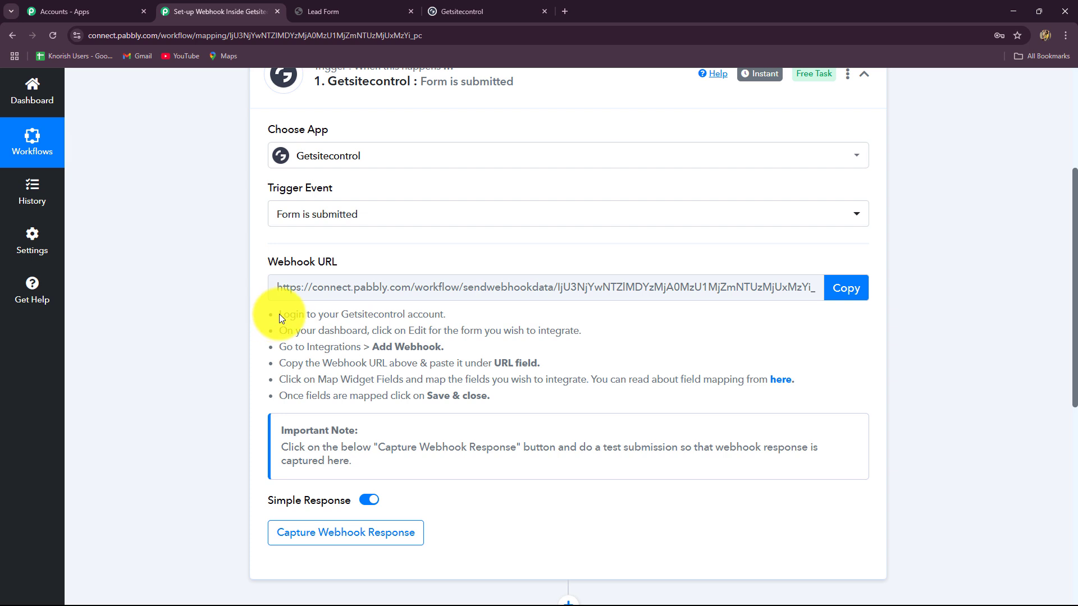
drag(274, 313, 457, 397)
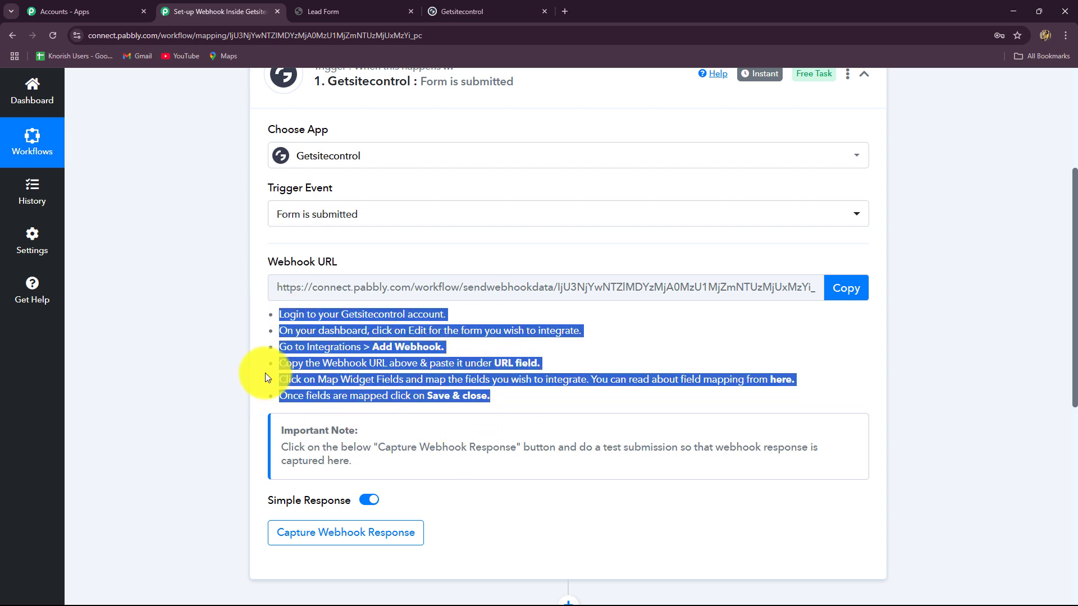
click(491, 416)
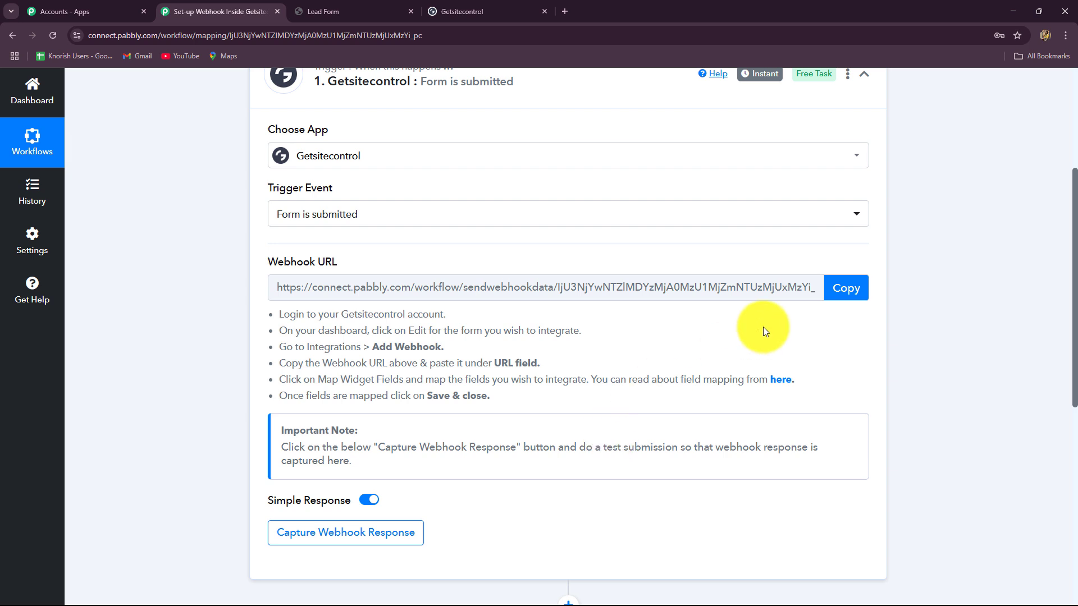
click(839, 288)
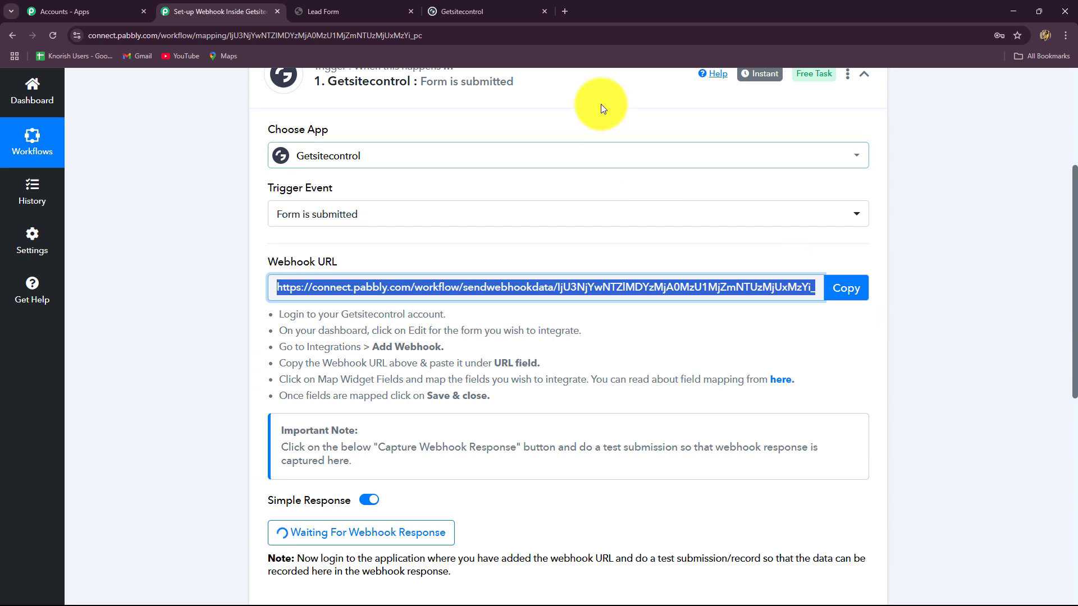
click(474, 7)
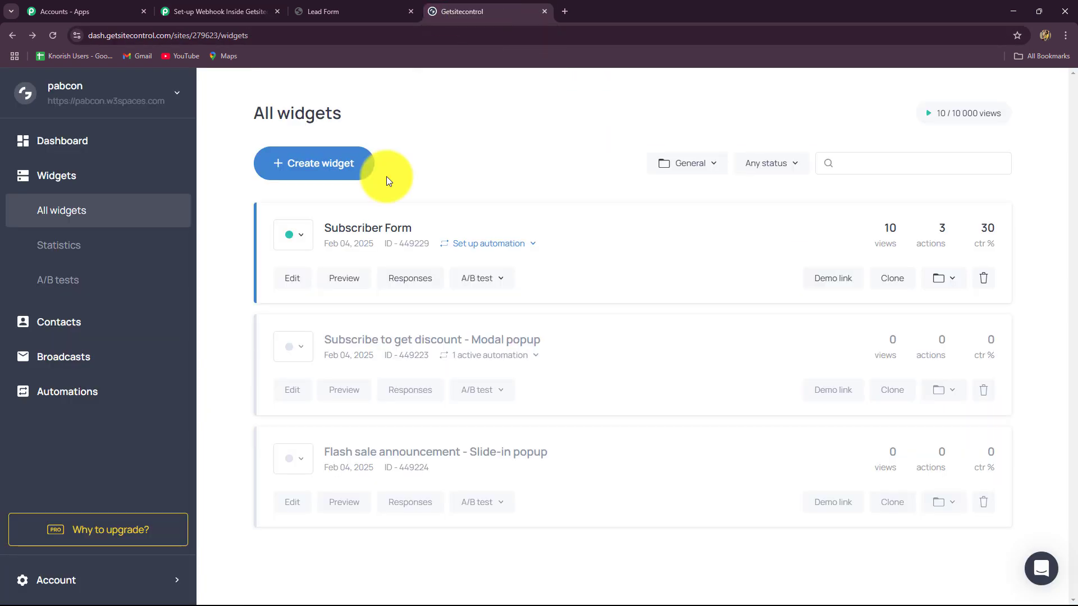
click(258, 10)
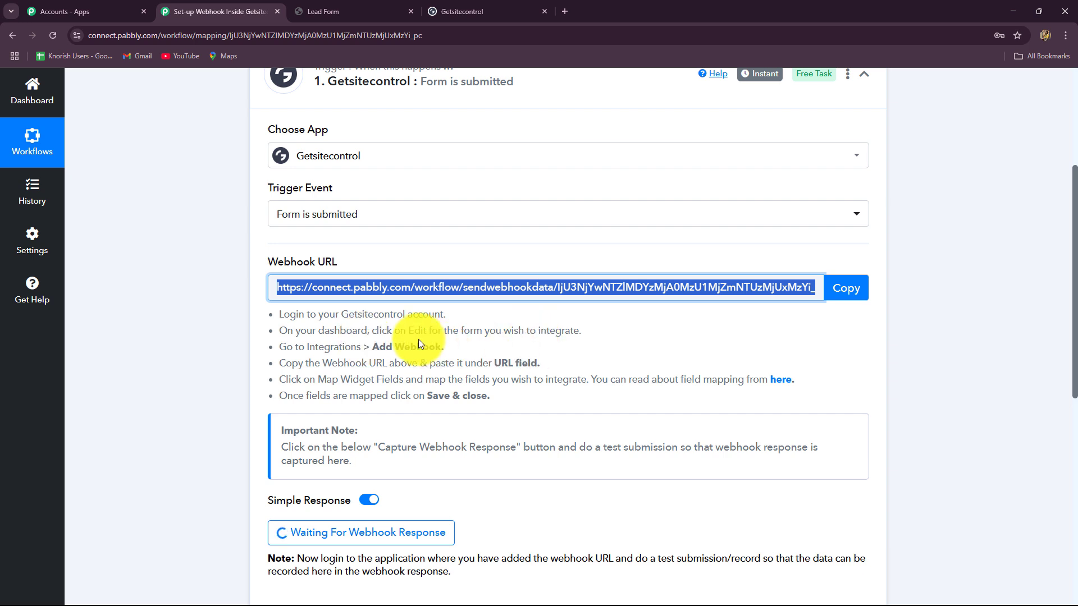
click(462, 12)
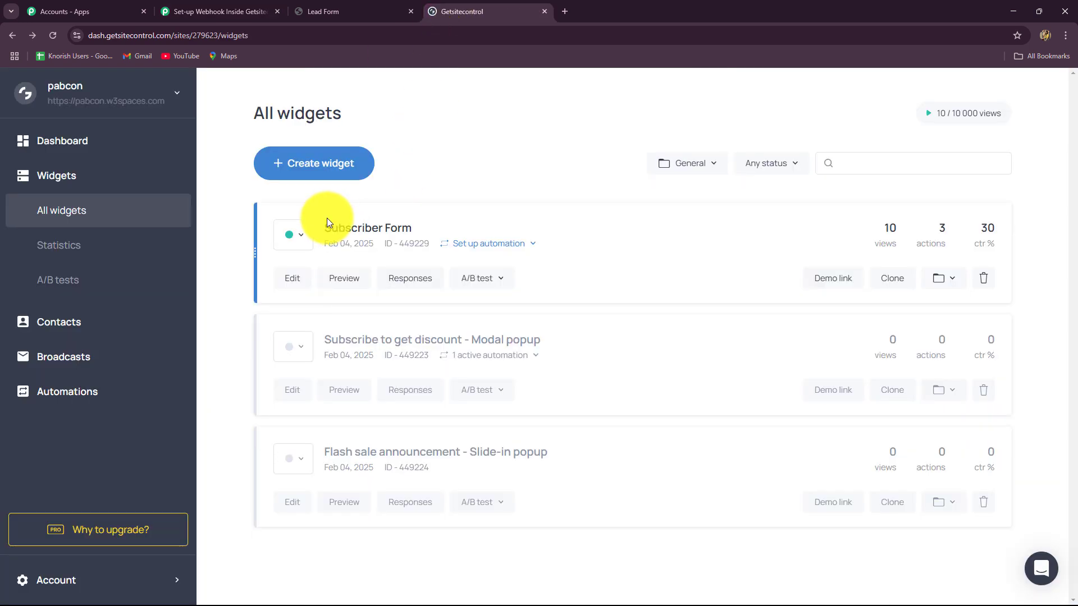
click(43, 140)
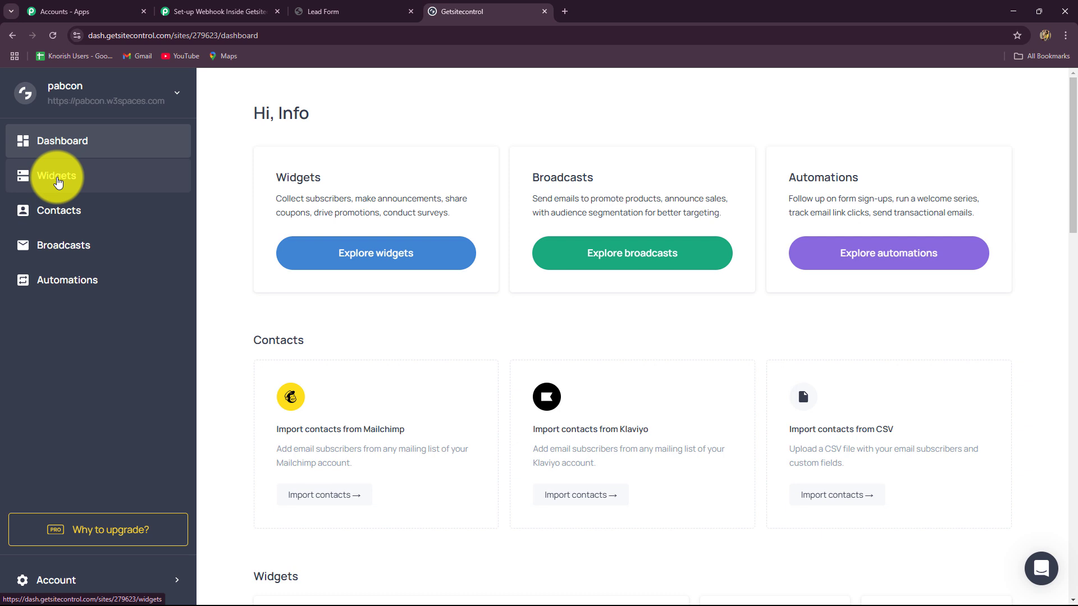
click(58, 180)
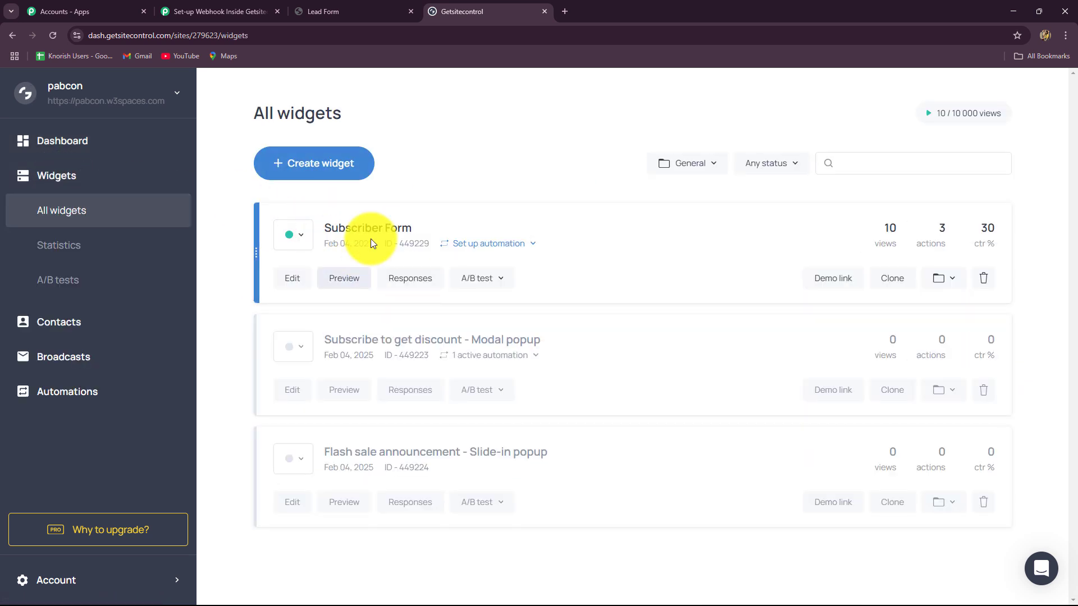
click(89, 6)
click(326, 11)
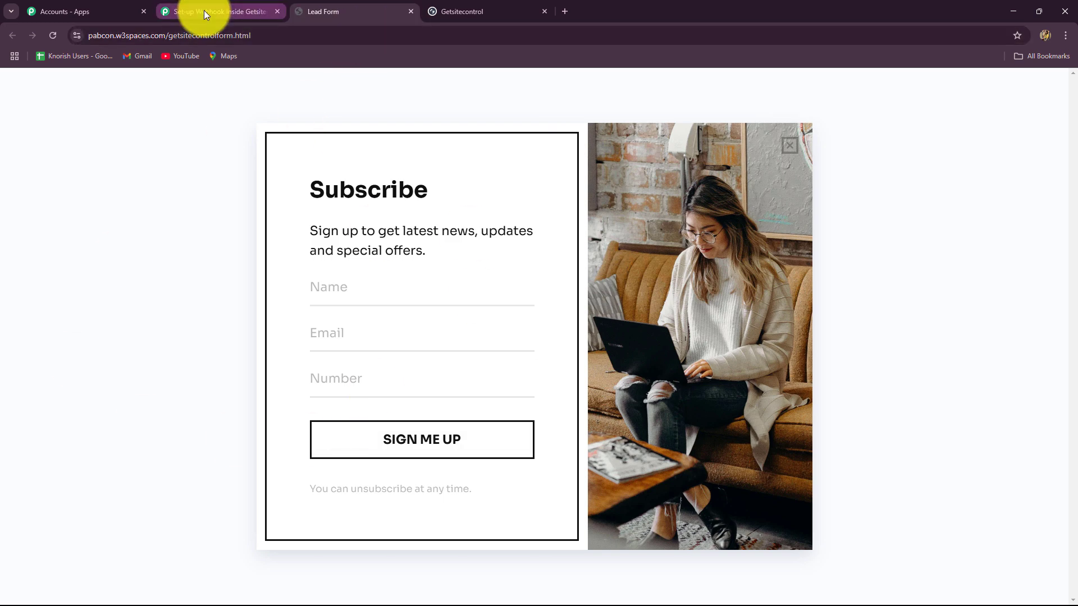
click(457, 9)
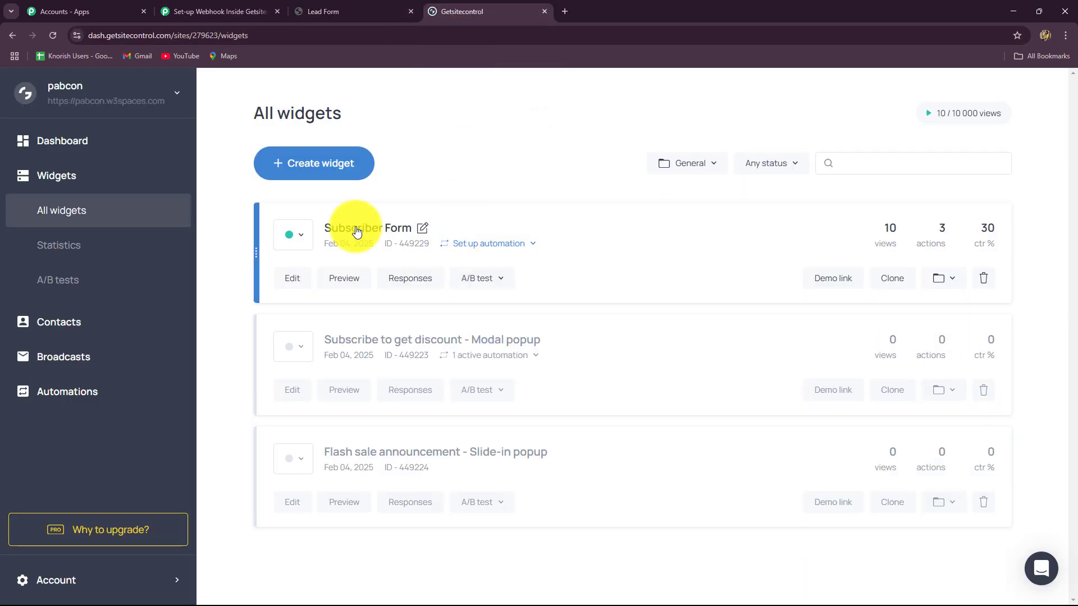
- Open the Subscriber Form widget's integration settings in Getsitecontrol
click(296, 279)
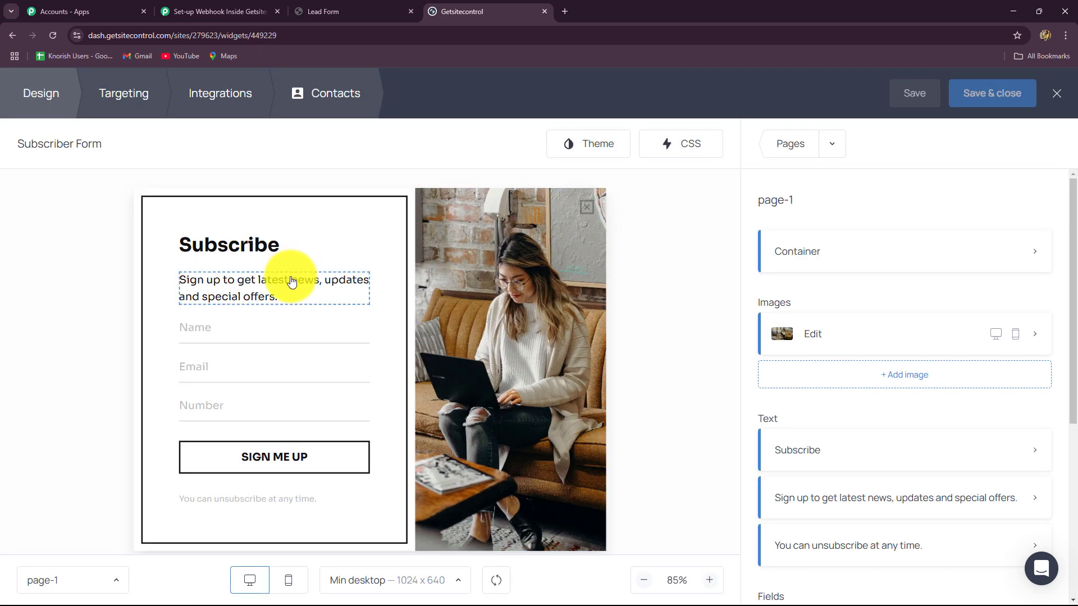
scroll(933, 395, down, 5)
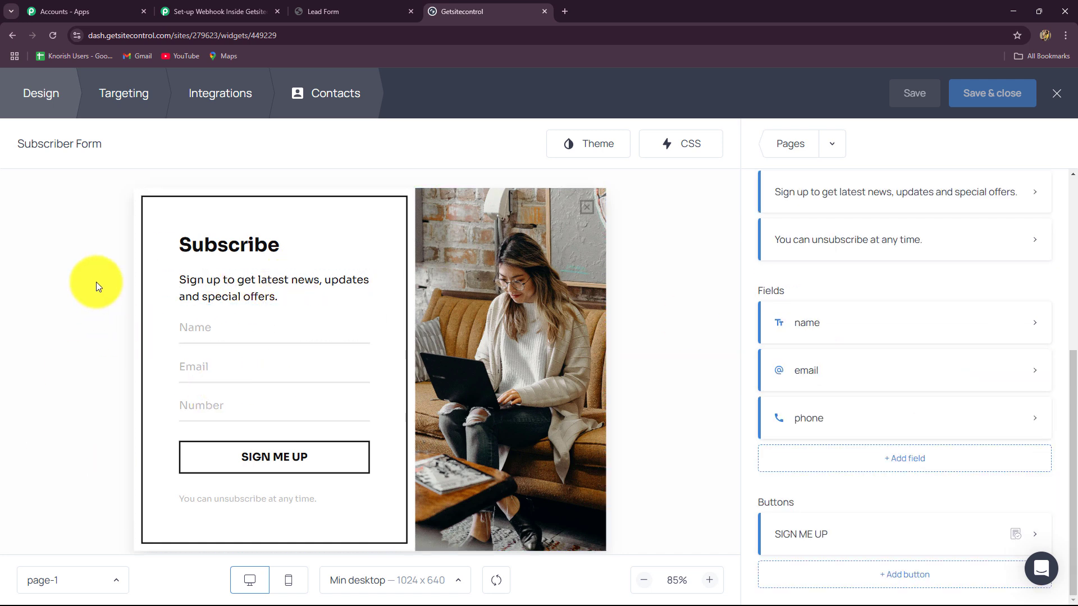
click(226, 102)
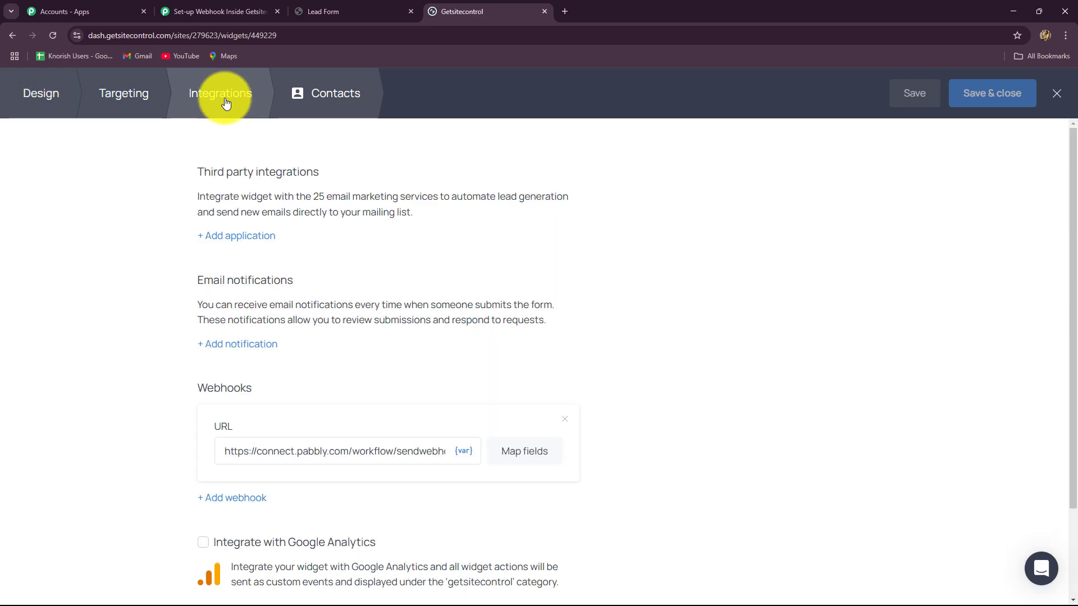
scroll(235, 303, down, 2)
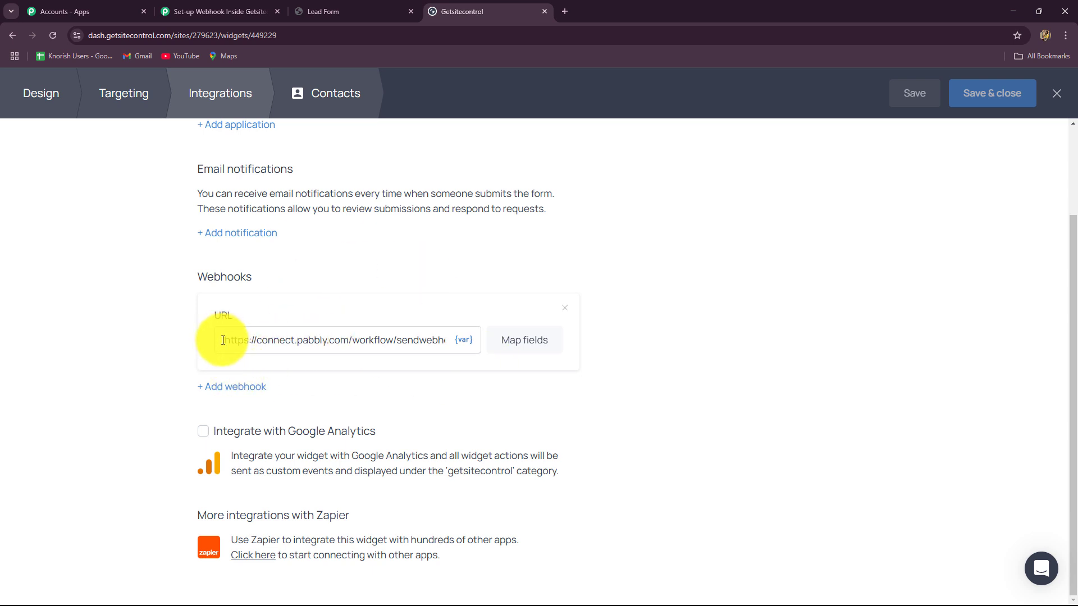
- Replace the old webhook URL with the copied Pabbly Connect webhook URL
drag(223, 340, 454, 344)
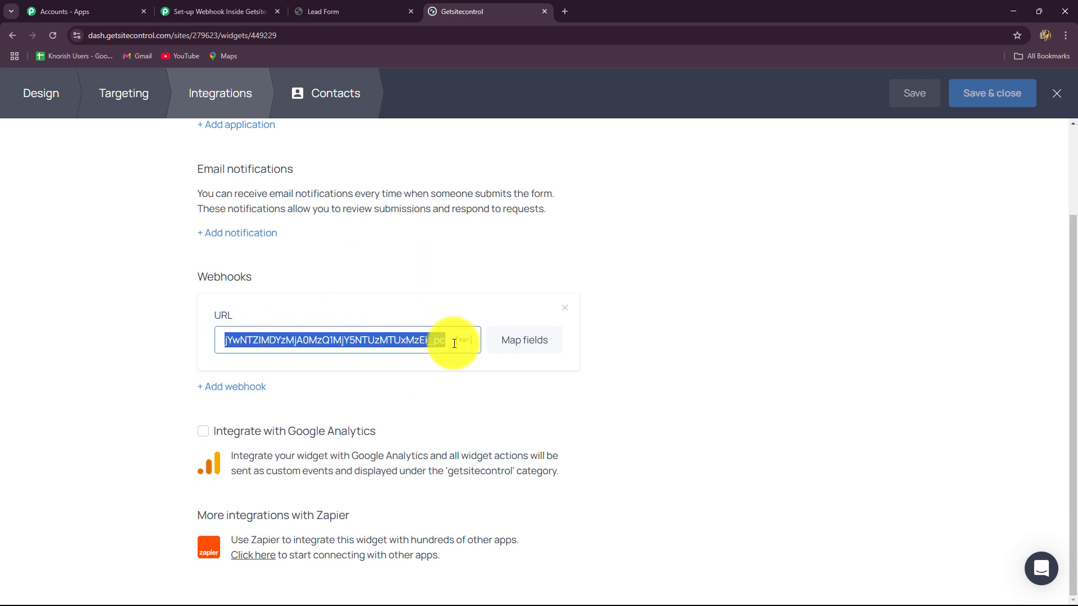
key(BackSpace)
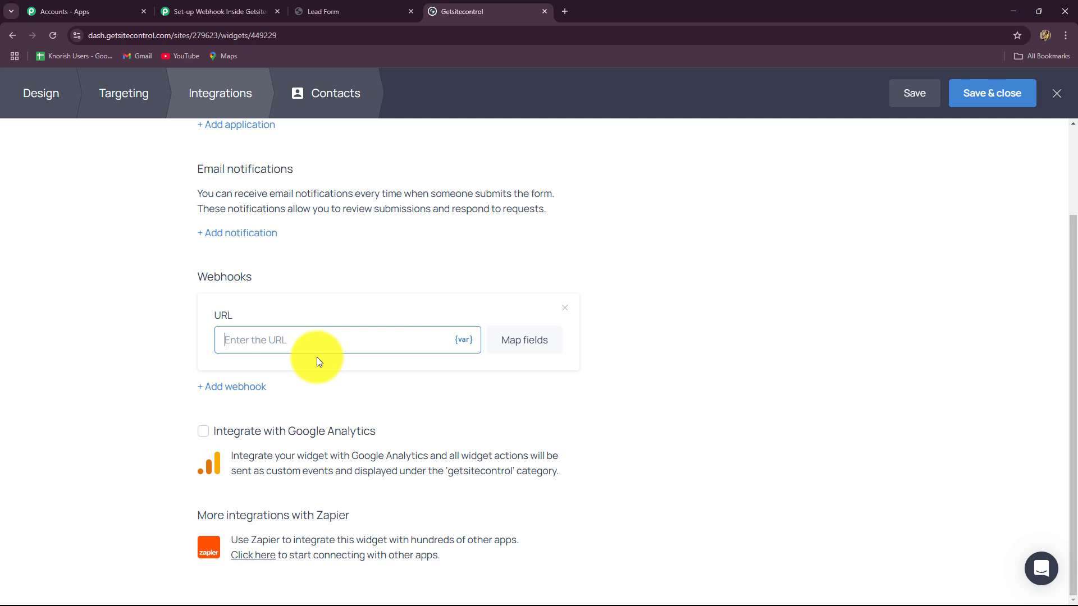
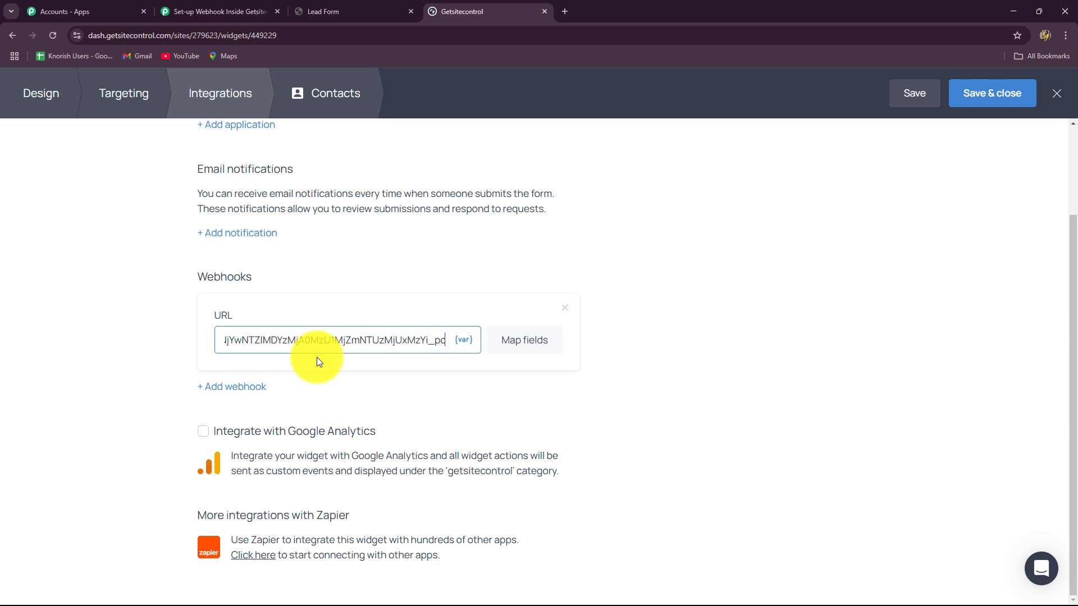
click(255, 11)
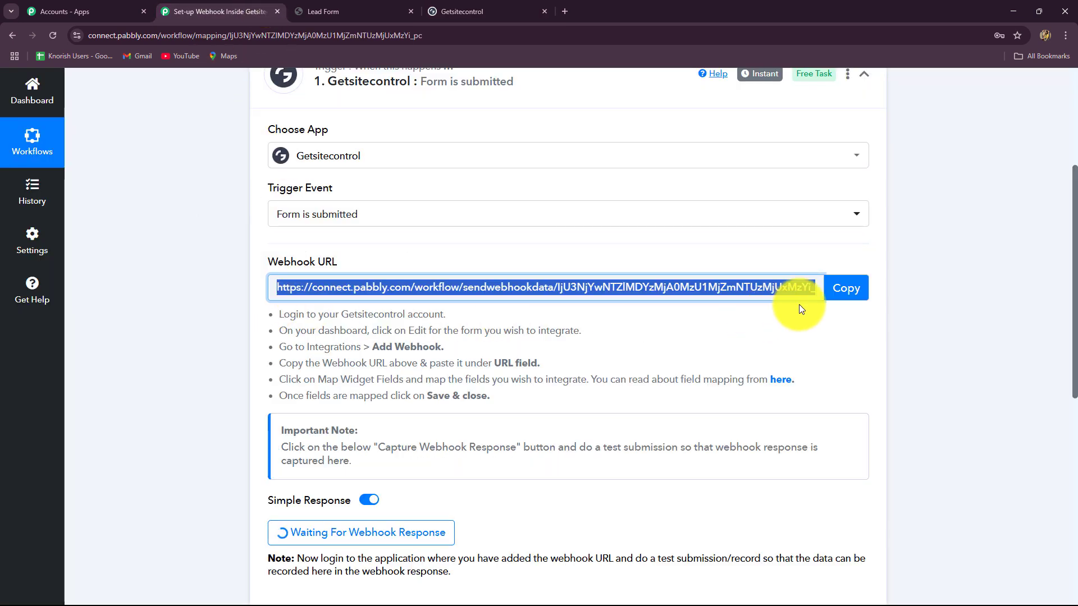
click(470, 9)
click(371, 376)
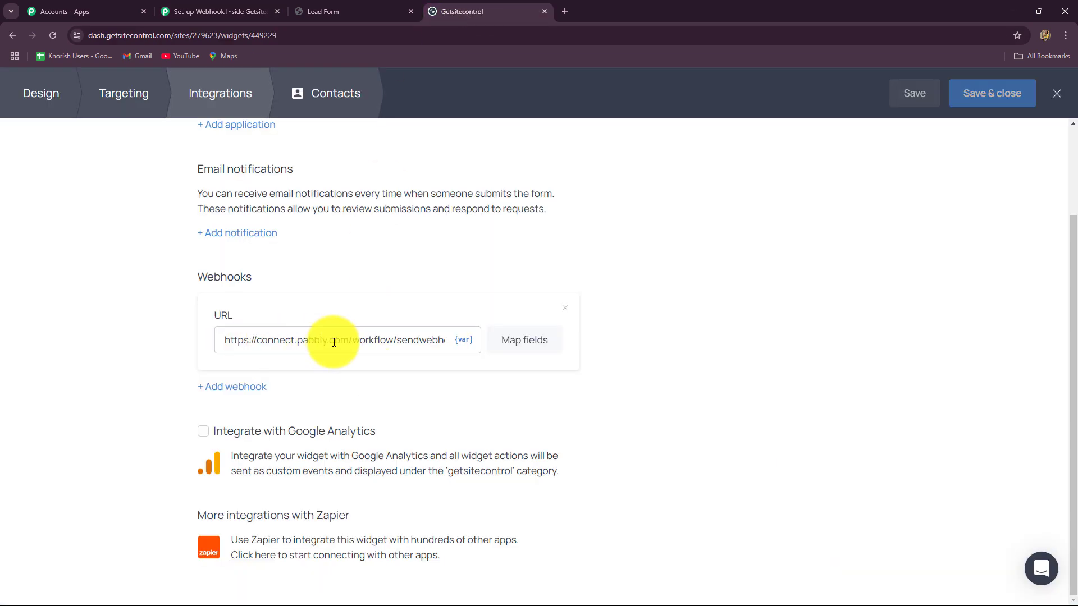
- Map the form's name, email and phone to the webhook fields and save the mapping
click(535, 342)
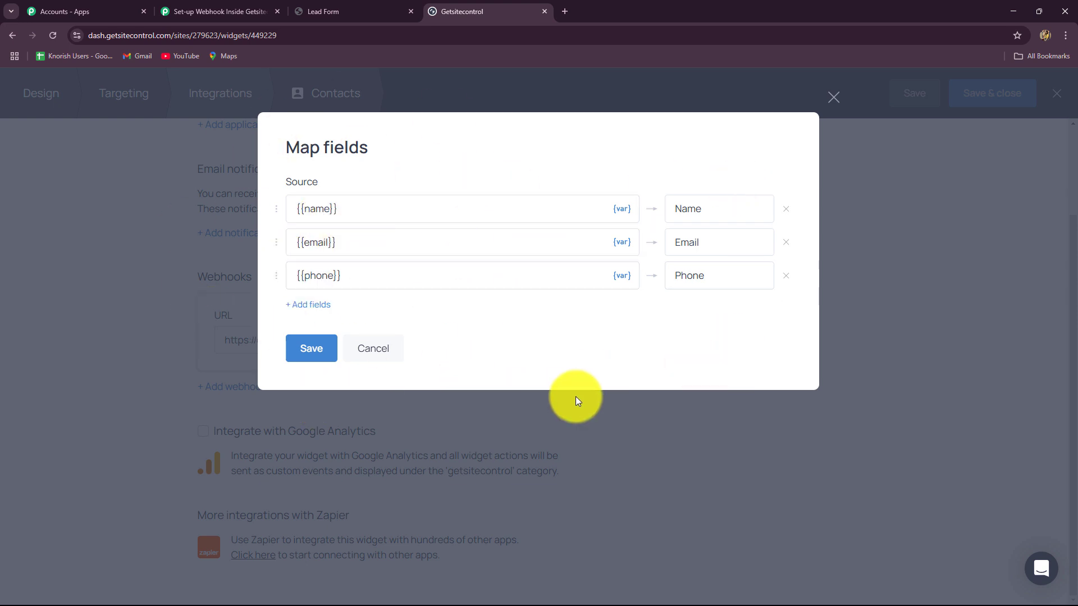
click(330, 356)
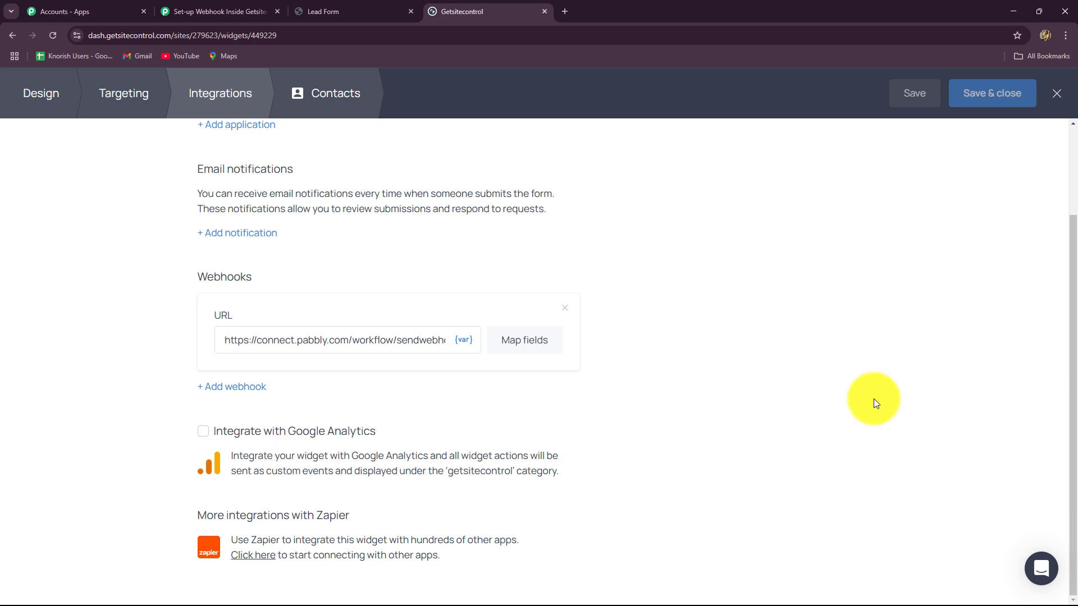
click(264, 12)
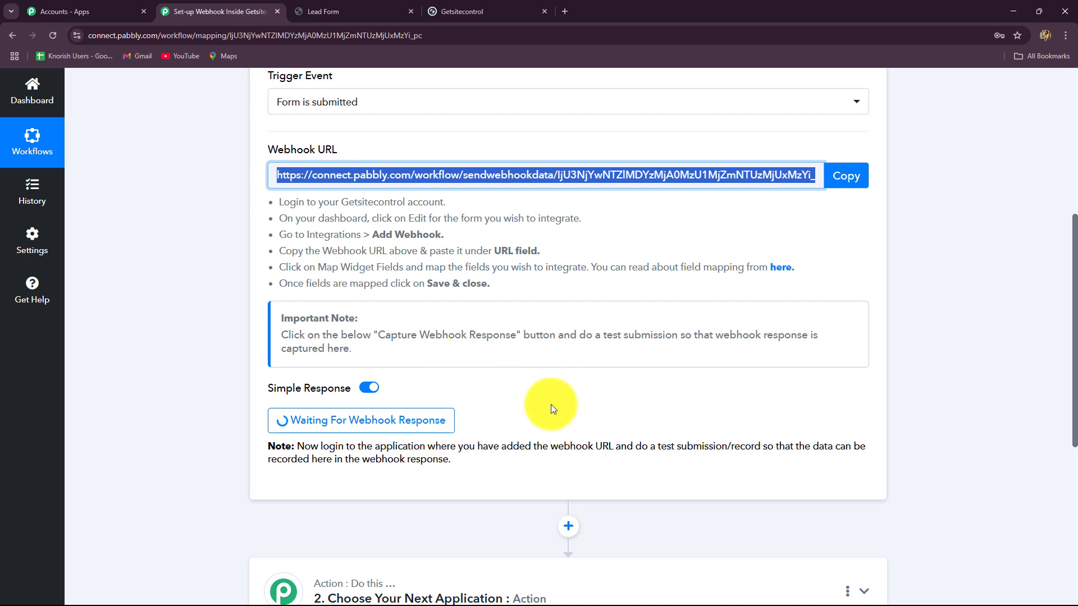
- Note the test-submission hint under Waiting For Webhook Response, then switch to the Lead Form page
drag(463, 446, 518, 461)
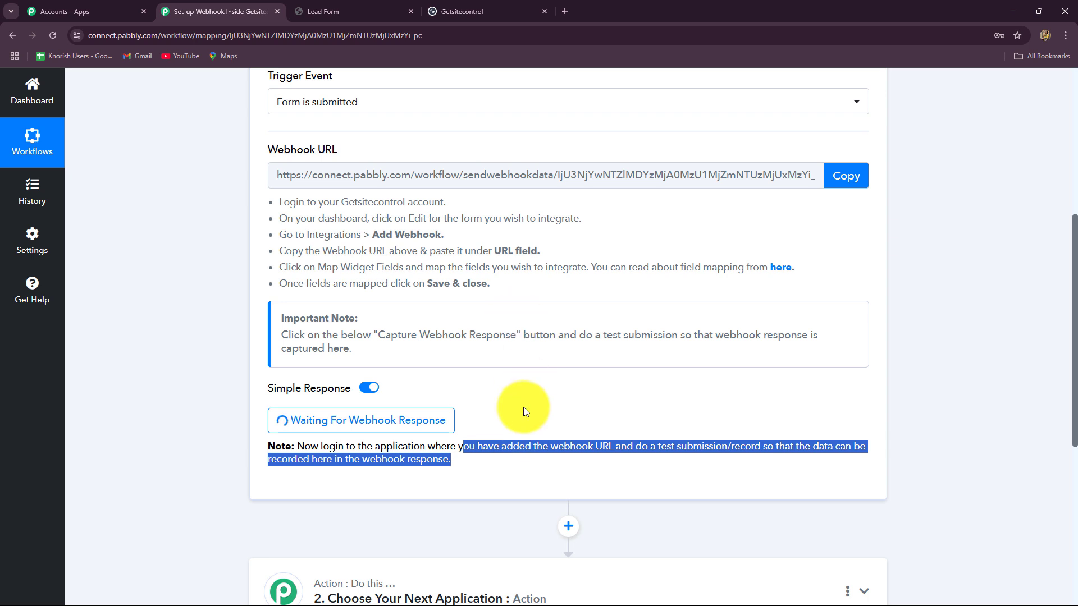
click(330, 10)
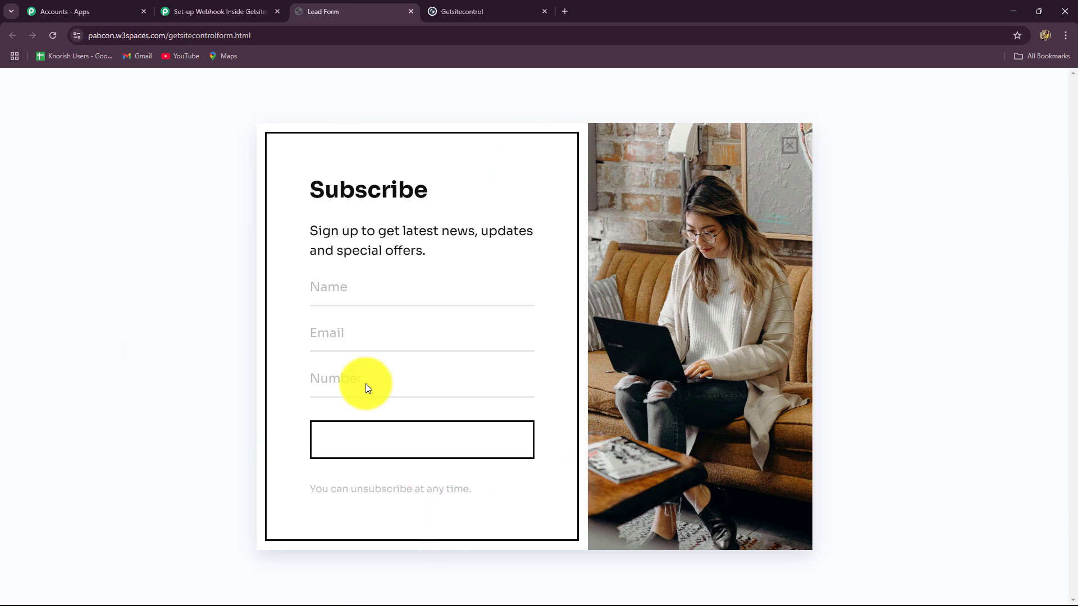
- Fill the Subscribe form with a test name, email address and saved phone number
click(354, 393)
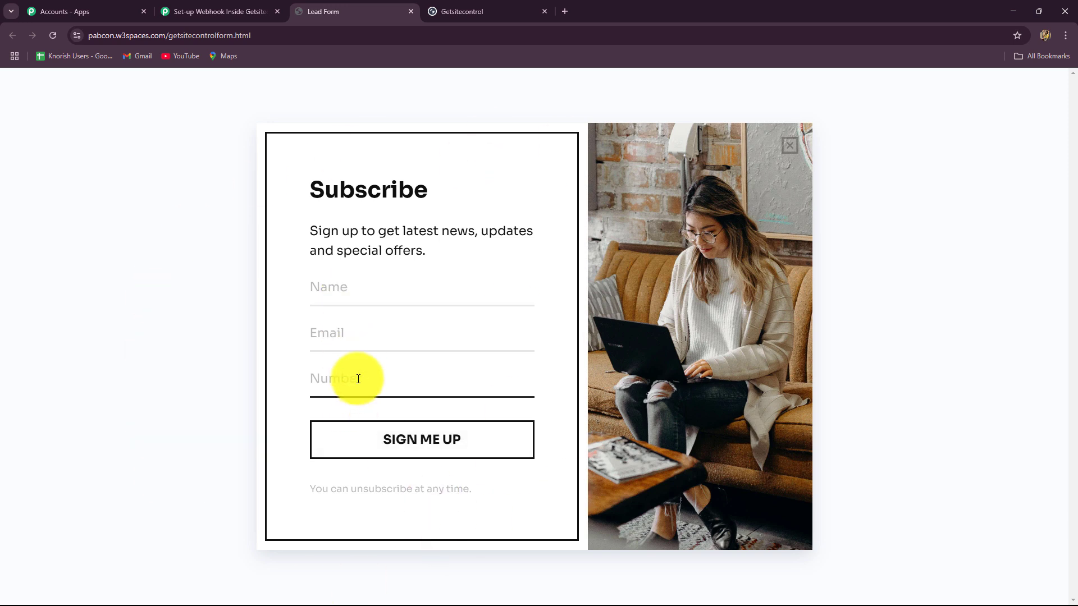
click(359, 281)
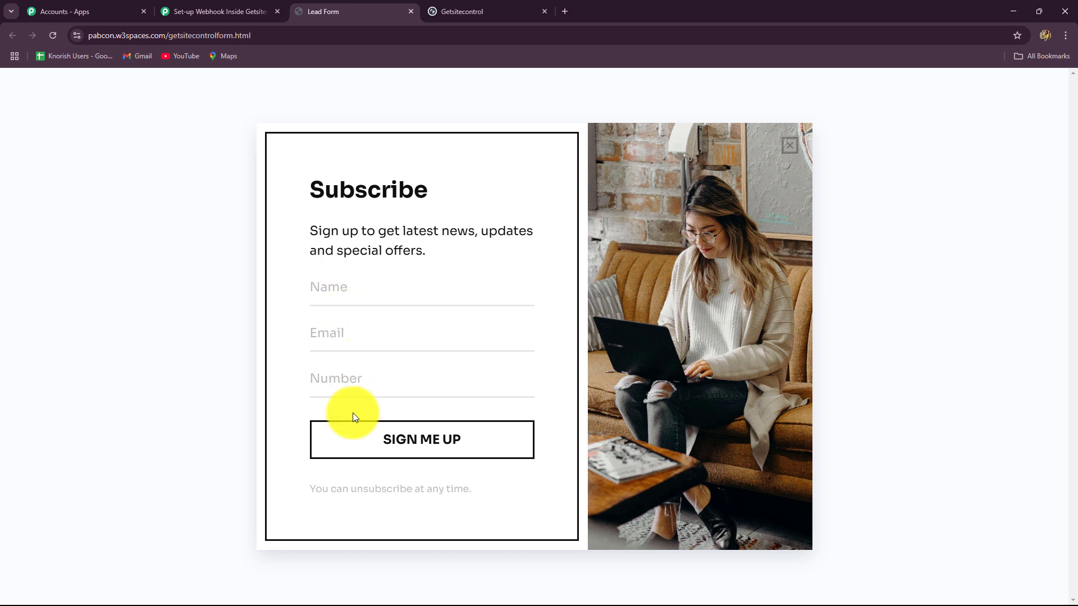
click(359, 376)
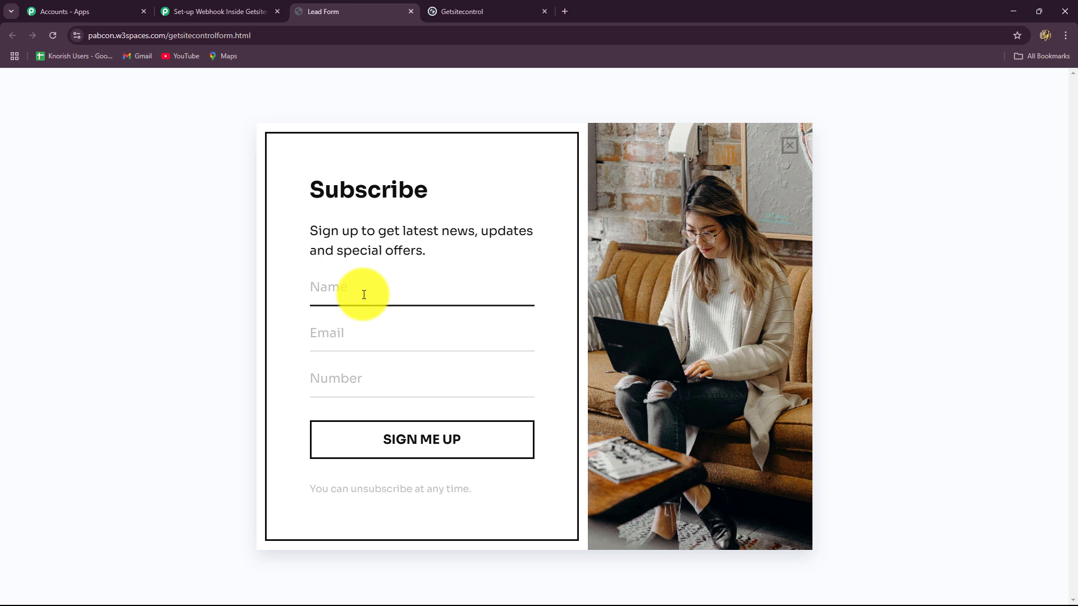
click(364, 294)
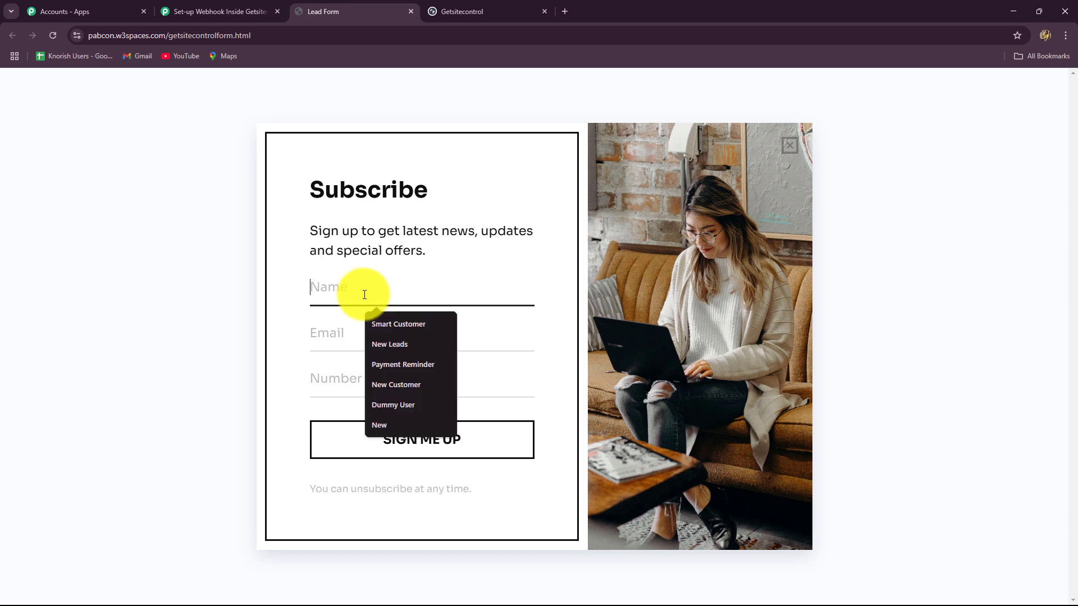
text(Sma)
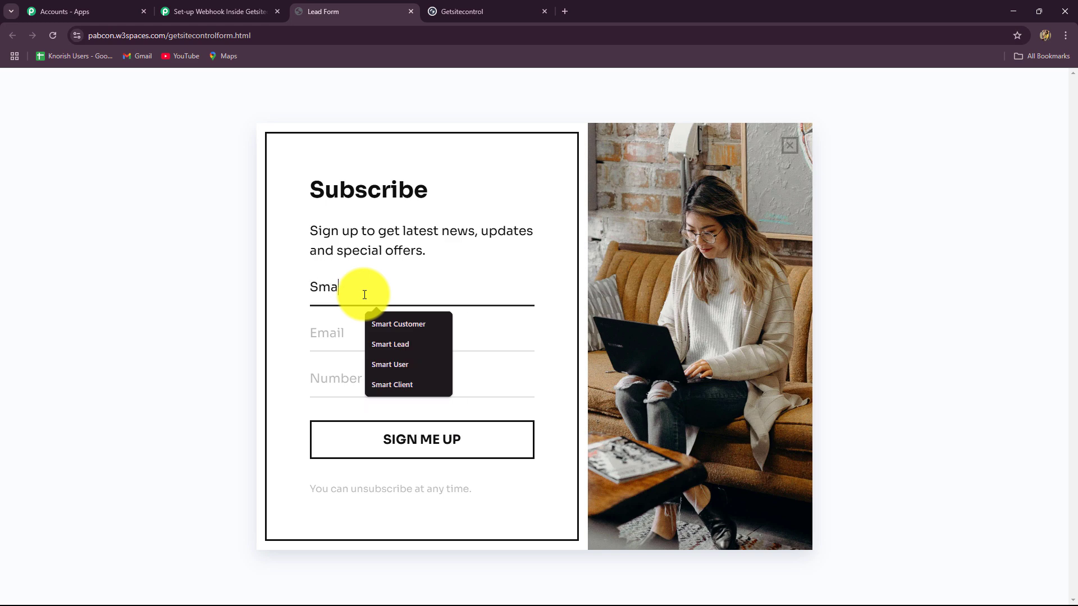
text(rt Lead)
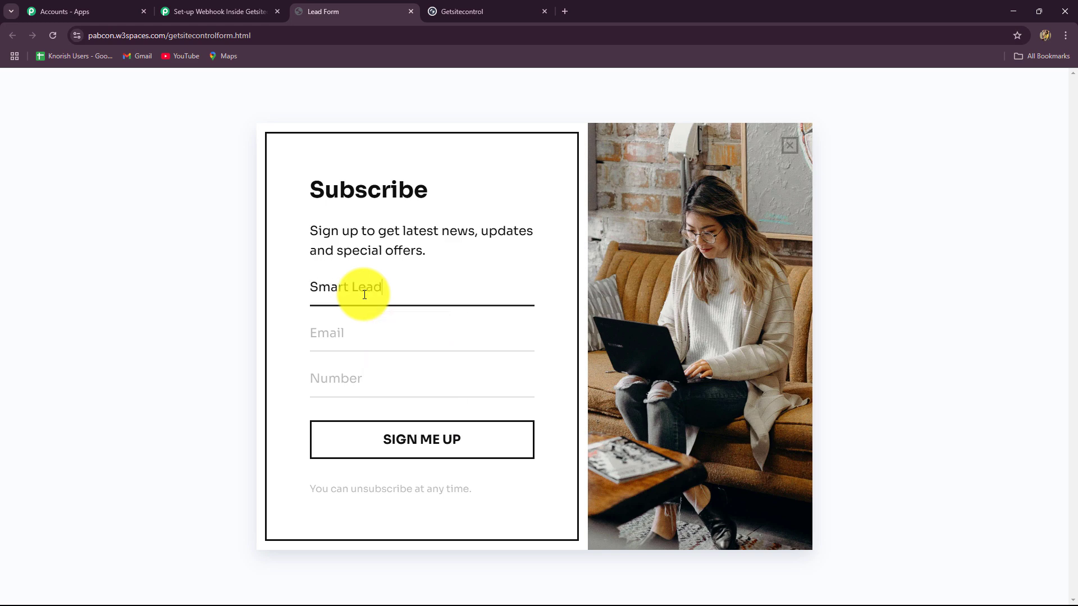
click(373, 341)
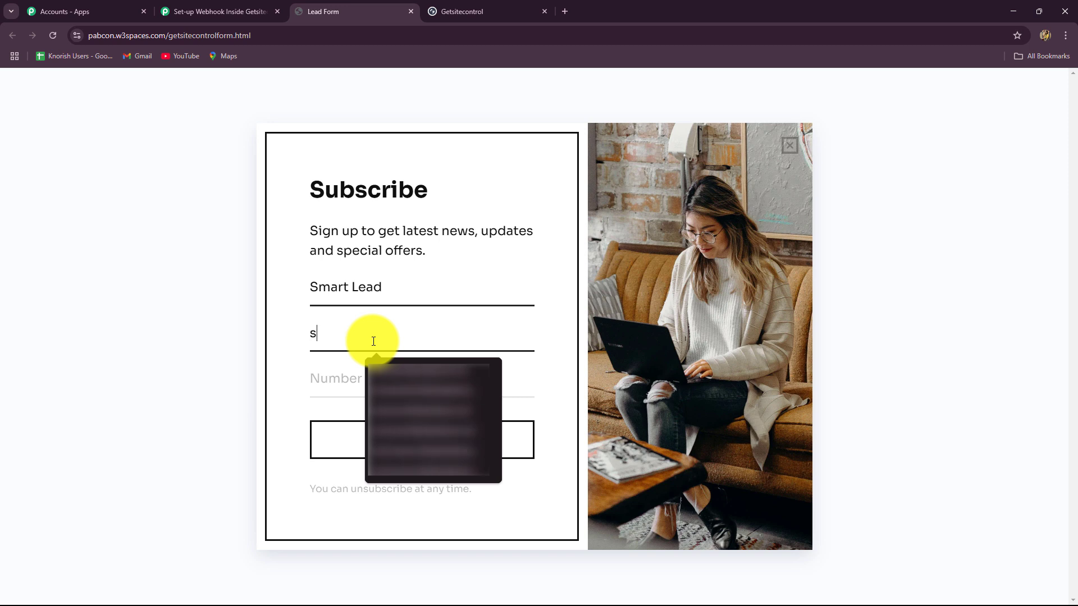
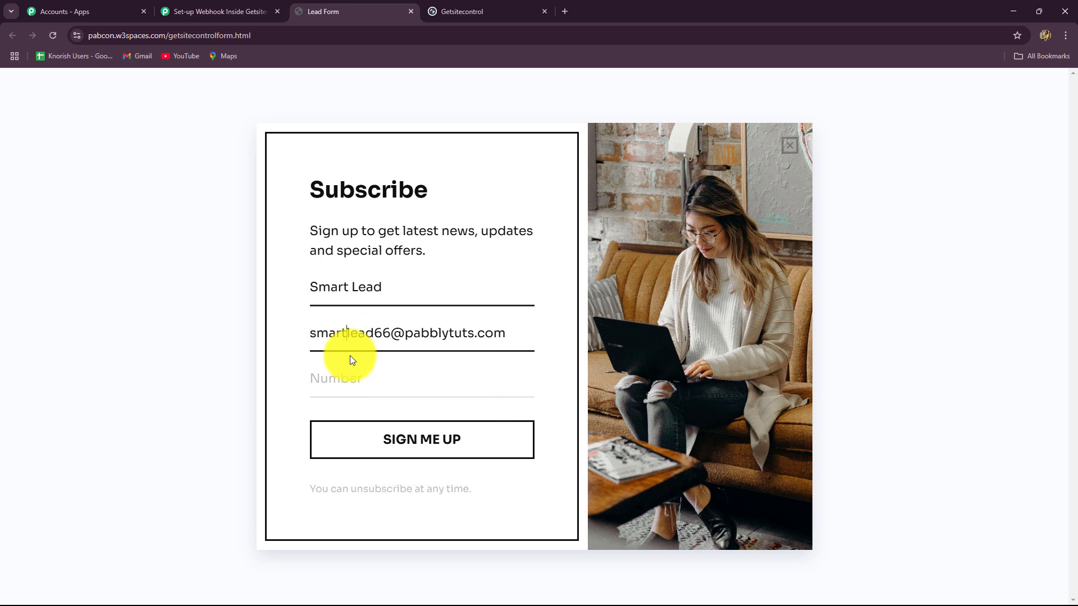
click(354, 376)
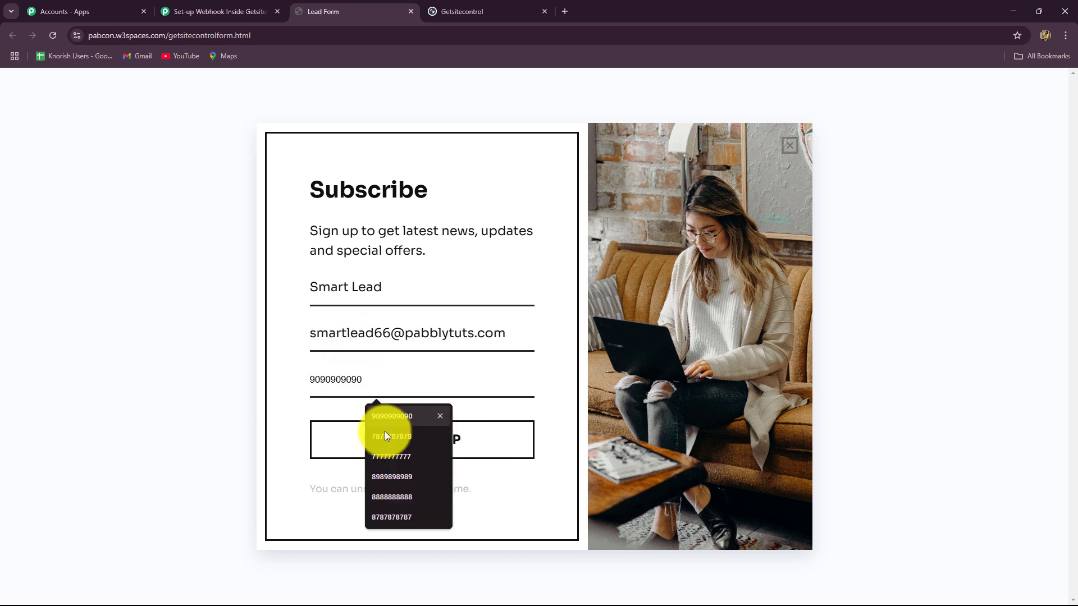
click(374, 456)
- Submit the test signup with SIGN ME UP and return to the Pabbly workflow
click(324, 428)
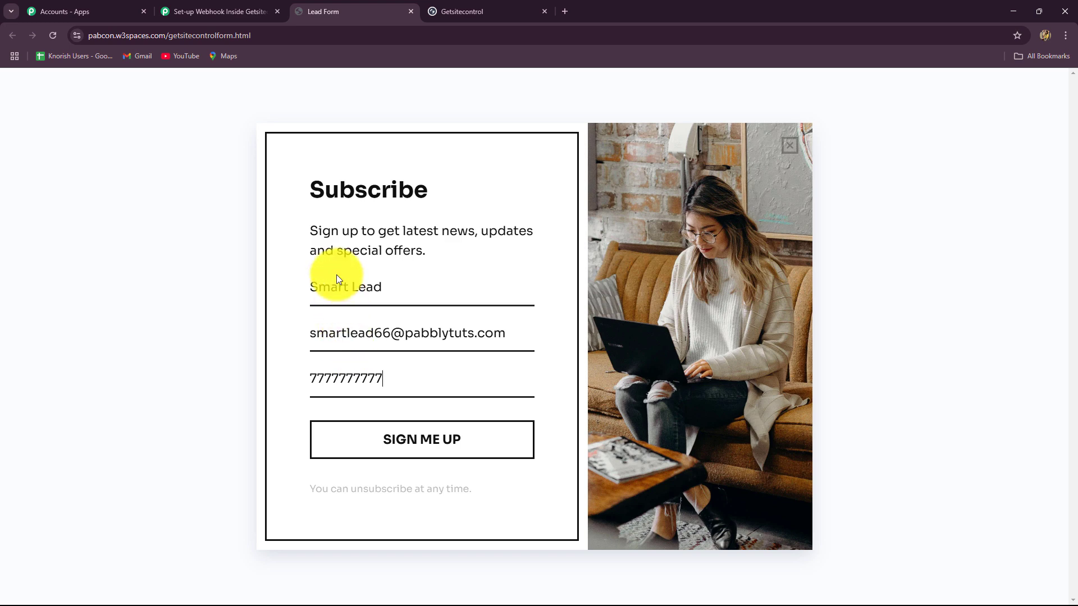
click(363, 452)
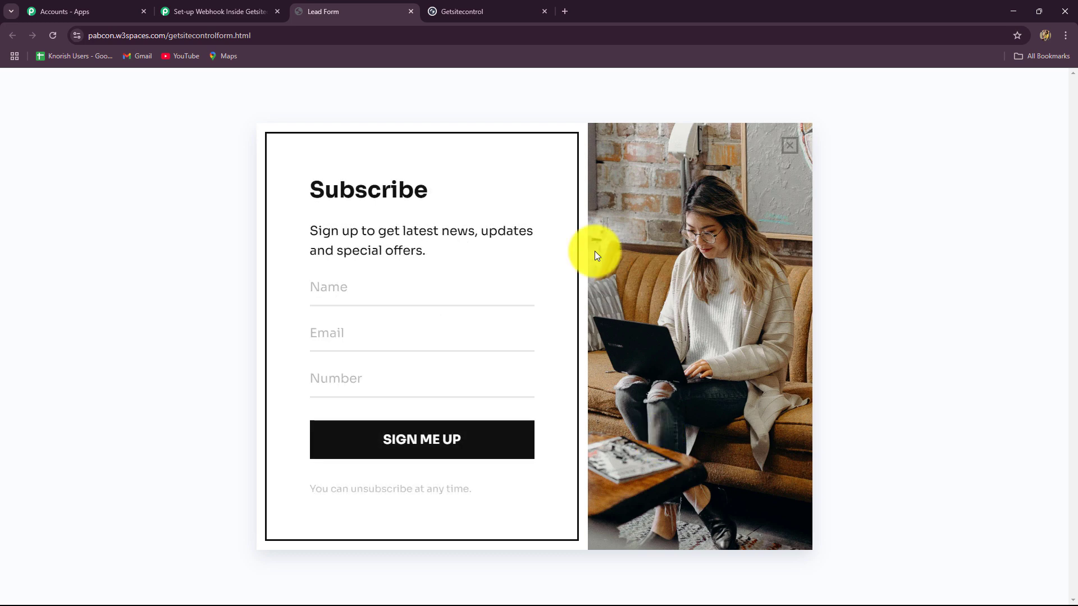
click(179, 4)
- Confirm the trigger captured the test Phone, Name and Email values, then collapse the trigger step
scroll(231, 326, down, 4)
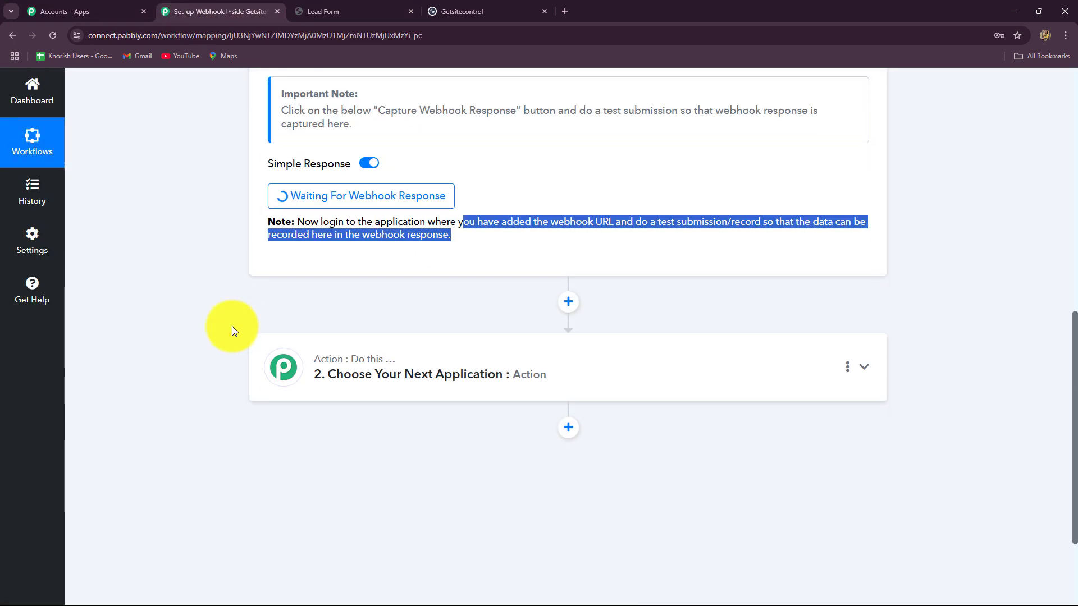
click(197, 234)
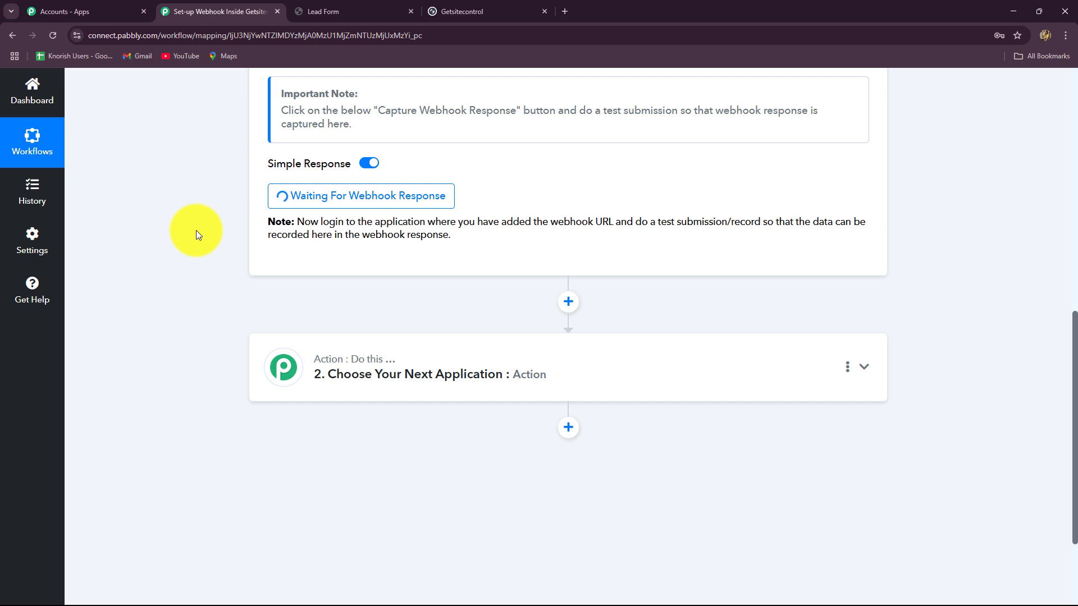
scroll(216, 245, down, 2)
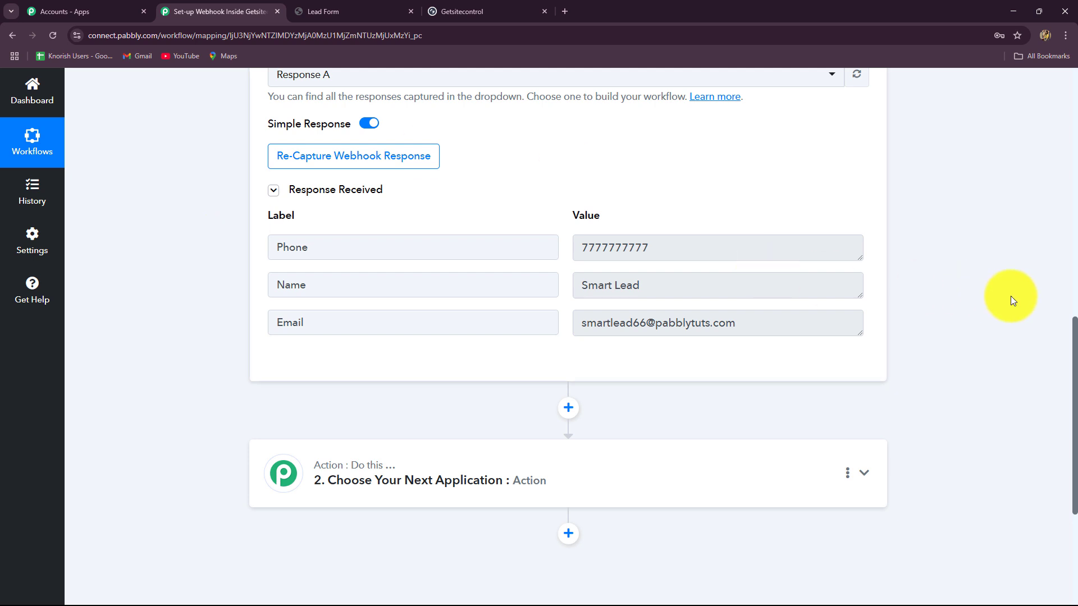
scroll(1011, 295, up, 10)
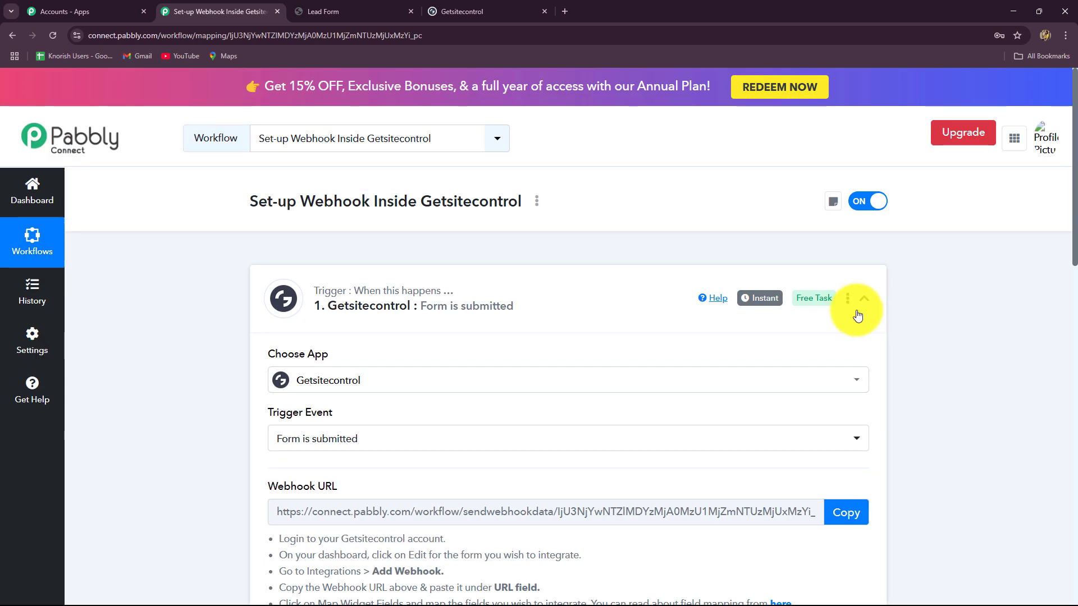
click(865, 303)
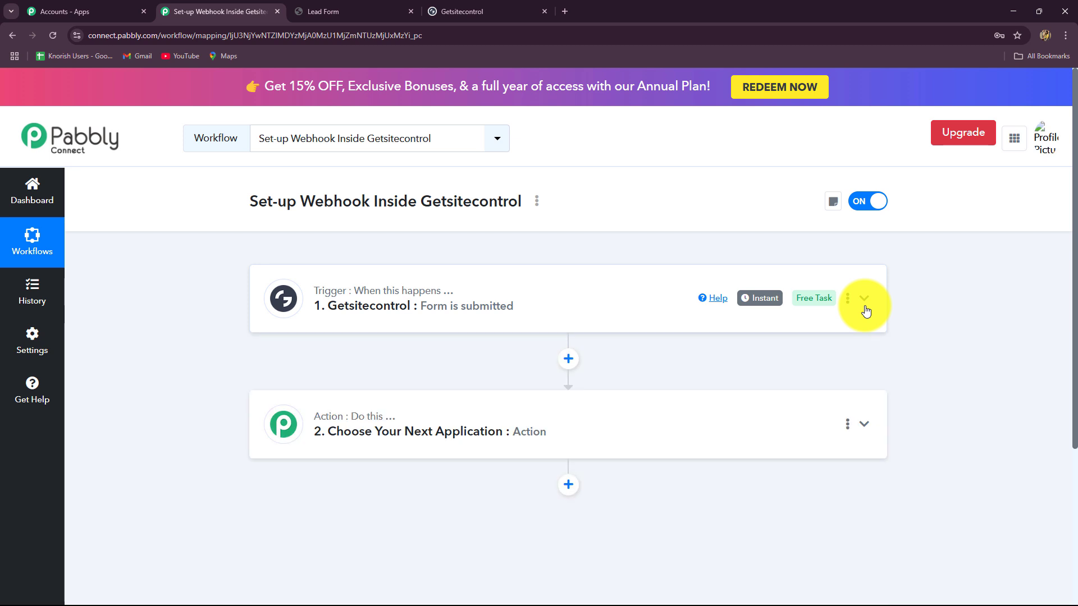